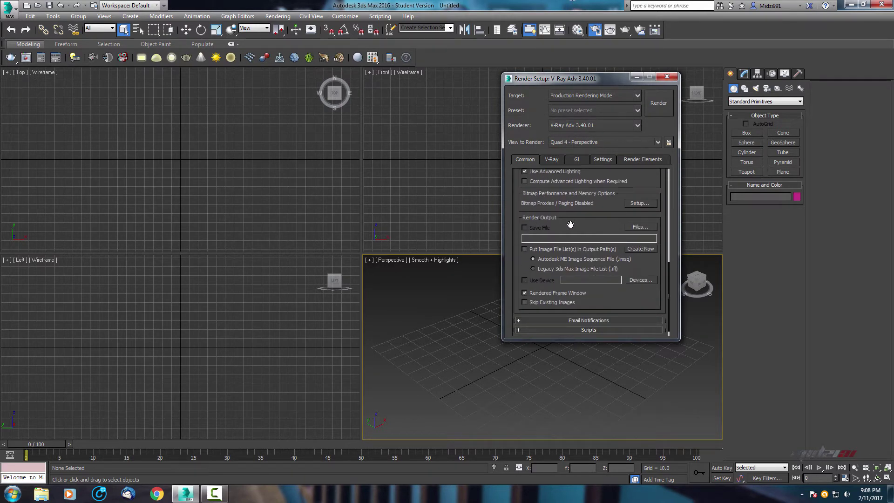
# Check that V-Ray is the assigned Production renderer, then minimize Render Setup
pyautogui.scroll(-1, 573, 225)
pyautogui.click(595, 330)
pyautogui.click(637, 77)
# In the maximized Top view, create a target camera aimed at the scene centre
pyautogui.click(197, 164)
pyautogui.hotkey('alt', 'w')
pyautogui.click(769, 91)
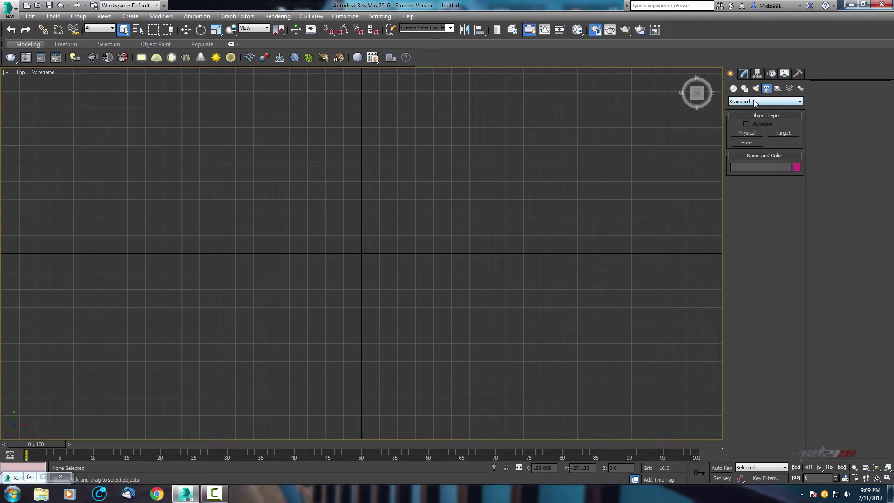
pyautogui.click(782, 133)
pyautogui.moveTo(361, 417); pyautogui.dragTo(361, 252)
pyautogui.rightClick(377, 271)
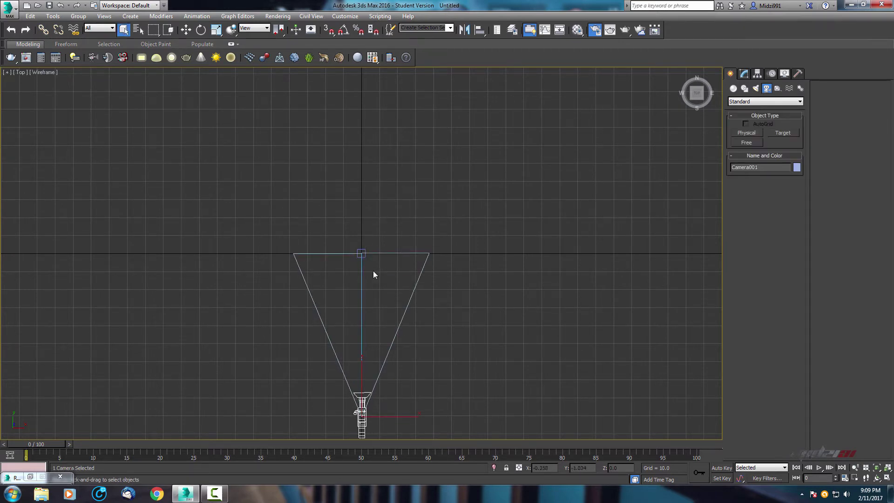
# Select the camera body and reset its X position to 0
pyautogui.press('w')
pyautogui.click(361, 253)
pyautogui.moveTo(396, 382); pyautogui.dragTo(325, 432)
pyautogui.rightClick(560, 467)
pyautogui.moveTo(424, 256); pyautogui.dragTo(461, 203, button='middle')
pyautogui.moveTo(423, 150); pyautogui.dragTo(321, 219)
pyautogui.scroll(-3, 441, 169)
pyautogui.click(404, 297)
# Raise the camera up and back above the ground in the maximized Left view
pyautogui.hotkey('alt', 'w')
pyautogui.moveTo(267, 316); pyautogui.dragTo(208, 333, button='middle')
pyautogui.hotkey('alt', 'w')
pyautogui.moveTo(418, 223); pyautogui.dragTo(467, 138)
pyautogui.moveTo(451, 117); pyautogui.dragTo(486, 135)
pyautogui.hotkey('alt', 'w')
pyautogui.click(580, 325)
pyautogui.hotkey('alt', 'w')
# Create a teapot at the scene centre and scale it up uniformly
pyautogui.click(735, 88)
pyautogui.click(753, 173)
pyautogui.moveTo(422, 182); pyautogui.dragTo(421, 170)
pyautogui.hotkey('alt', 'w')
pyautogui.rightClick(539, 326)
pyautogui.press('r')
pyautogui.moveTo(552, 303); pyautogui.dragTo(555, 314)
# Add a TurboSmooth modifier to the teapot with Iterations set to 2
pyautogui.click(744, 75)
pyautogui.click(763, 99)
pyautogui.write('t')
pyautogui.click(758, 339)
pyautogui.click(795, 207)
pyautogui.press('w')
pyautogui.click(731, 74)
# Place a Dome-type VRayLight from the VRay light family in the Perspective viewport
pyautogui.click(755, 89)
pyautogui.click(765, 103)
pyautogui.click(757, 122)
pyautogui.click(749, 133)
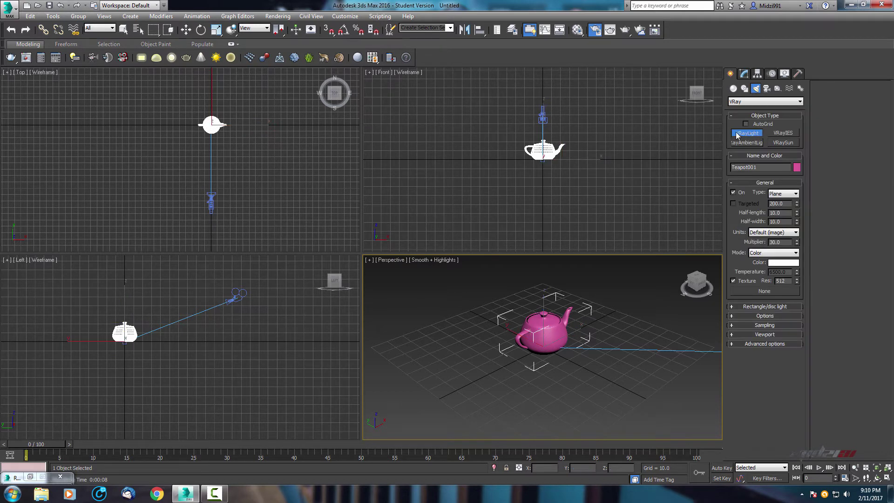
pyautogui.click(786, 195)
pyautogui.click(786, 210)
pyautogui.click(402, 377)
# Create a VRayHDRI map in the Material Editor and load the night city-plaza panorama HDR
pyautogui.press('m')
pyautogui.click(230, 216)
pyautogui.scroll(-5, 396, 245)
pyautogui.doubleClick(303, 257)
pyautogui.click(372, 256)
pyautogui.moveTo(435, 116); pyautogui.dragTo(394, 81)
pyautogui.click(310, 219)
pyautogui.click(422, 328)
# Set the HDRI map's mapping type to Spherical
pyautogui.doubleClick(256, 133)
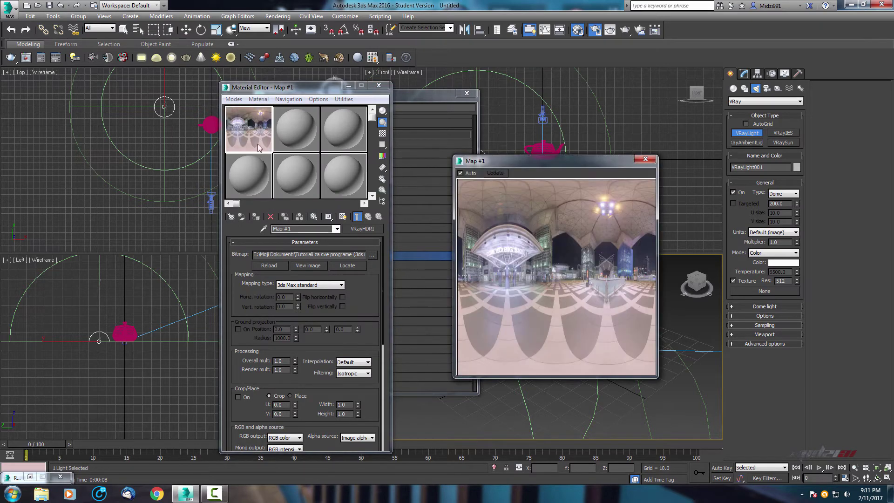
pyautogui.click(329, 286)
pyautogui.click(310, 305)
# Drag Map #1 from the Material Editor onto the dome light's Texture slot
pyautogui.click(645, 160)
pyautogui.click(466, 93)
pyautogui.moveTo(330, 89); pyautogui.dragTo(341, 88)
pyautogui.moveTo(259, 128); pyautogui.dragTo(770, 293)
pyautogui.moveTo(770, 293); pyautogui.dragTo(769, 292)
# Confirm the map as an Instance, close the Material Editor, and switch Perspective to Camera001
pyautogui.click(427, 272)
pyautogui.click(390, 85)
pyautogui.click(391, 260)
pyautogui.moveTo(465, 272)
pyautogui.click(561, 272)
pyautogui.hotkey('shift', 'q')
pyautogui.click(412, 48)
# Set the camera viewport background to Use Environment Background
pyautogui.click(369, 261)
pyautogui.click(407, 372)
pyautogui.click(407, 147)
pyautogui.click(528, 353)
# With Environment open (8), drag Map #1 onto the Environment Map slot
pyautogui.press('8')
pyautogui.rightClick(241, 234)
pyautogui.press('m')
pyautogui.moveTo(335, 90); pyautogui.dragTo(293, 96)
pyautogui.moveTo(216, 137); pyautogui.dragTo(475, 177)
# Share Map #1 as the environment instance, maximize the camera view, and set Horiz. rotation to 39
pyautogui.click(460, 279)
pyautogui.click(541, 121)
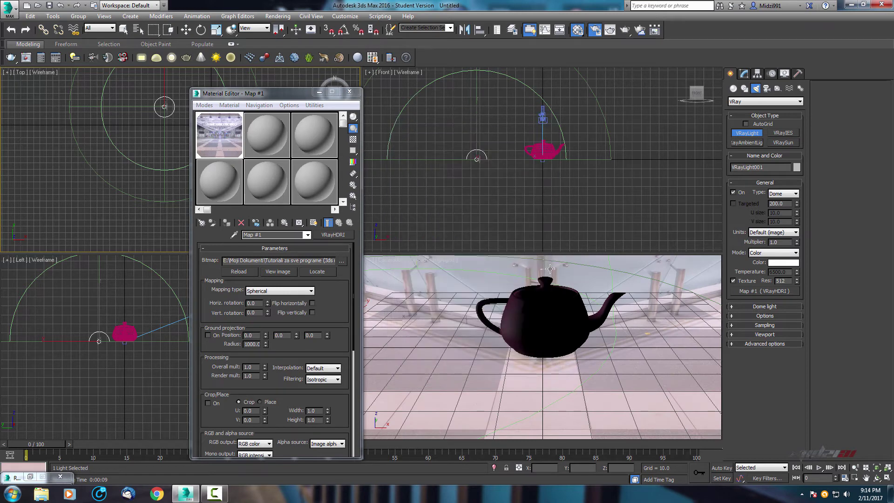
pyautogui.rightClick(542, 280)
pyautogui.hotkey('alt', 'w')
pyautogui.moveTo(287, 93); pyautogui.dragTo(599, 98)
pyautogui.moveTo(578, 307); pyautogui.dragTo(581, 286)
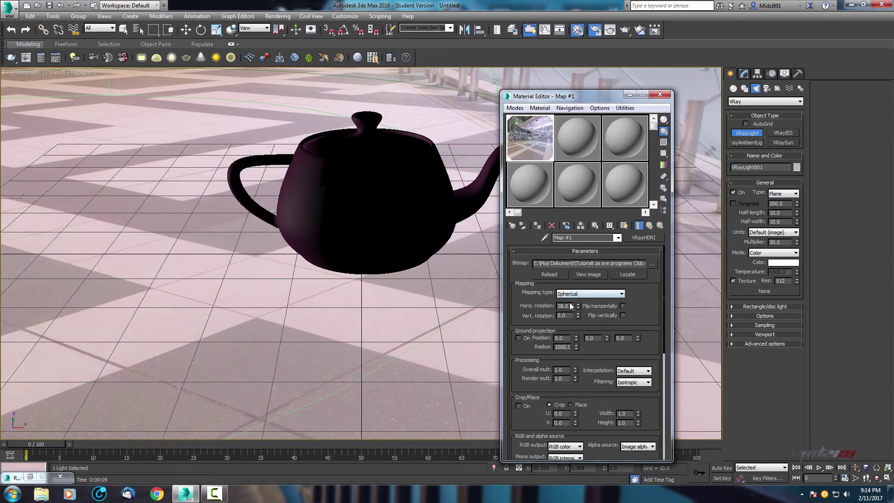
pyautogui.click(578, 304)
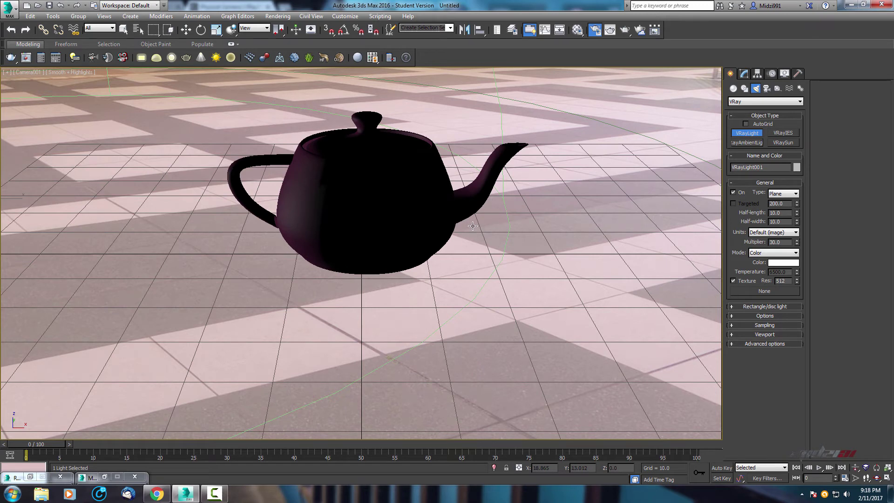
# Select Camera001 in the Left view of the four-view layout
pyautogui.hotkey('alt', 'w')
pyautogui.click(253, 322)
pyautogui.scroll(6, 254, 322)
pyautogui.press('w')
pyautogui.click(204, 326)
pyautogui.scroll(-4, 228, 311)
pyautogui.moveTo(250, 308); pyautogui.dragTo(246, 342, button='middle')
# Reset Camera001's Z position to 0 so it sits level with the teapot
pyautogui.rightClick(599, 468)
pyautogui.hotkey('ctrl', 'z')
pyautogui.rightClick(637, 468)
pyautogui.moveTo(210, 376); pyautogui.dragTo(282, 343, button='middle')
pyautogui.hotkey('alt', 'w')
pyautogui.hotkey('alt', 'w')
# Make the camera view active and change Camera001's type to Free Camera
pyautogui.middleClick(556, 334)
pyautogui.hotkey('alt', 'w')
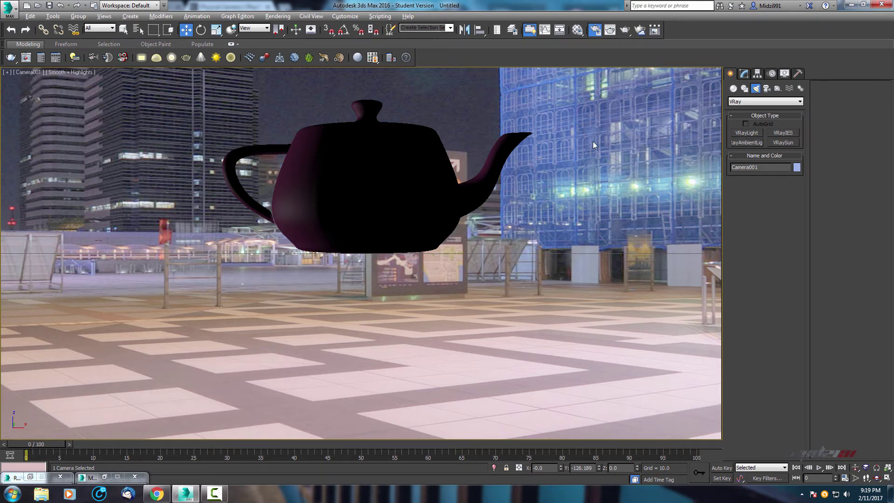
pyautogui.click(744, 74)
pyautogui.click(786, 290)
pyautogui.click(783, 294)
# Start Perspective Match on the camera with vanishing lines shown
pyautogui.click(800, 73)
pyautogui.click(778, 135)
pyautogui.click(758, 251)
# Set the render output size to 1280×720 in Render Setup
pyautogui.press('F10')
pyautogui.moveTo(564, 291); pyautogui.dragTo(543, 295)
pyautogui.write('1280')
pyautogui.press('Tab')
pyautogui.write('5')
pyautogui.press('Tab')
pyautogui.moveTo(587, 81); pyautogui.dragTo(566, 76)
# Switch V-Ray's image sampler to Bucket and colour mapping to Exponential
pyautogui.click(530, 157)
pyautogui.click(552, 220)
pyautogui.click(544, 228)
pyautogui.click(591, 315)
pyautogui.click(551, 312)
pyautogui.click(550, 324)
pyautogui.click(558, 298)
# Disable global illumination in the GI settings
pyautogui.moveTo(555, 264)
pyautogui.click(557, 158)
pyautogui.click(503, 181)
# Set the bucket render sequence to Spiral and close Render Setup
pyautogui.click(580, 157)
pyautogui.click(551, 203)
pyautogui.click(555, 230)
pyautogui.click(504, 158)
pyautogui.click(646, 74)
# Align the two vertical vanishing lines with the right and left buildings' vertical edges
pyautogui.moveTo(420, 246); pyautogui.dragTo(675, 141)
pyautogui.moveTo(673, 91); pyautogui.dragTo(671, 93)
pyautogui.moveTo(294, 306); pyautogui.dragTo(72, 188)
pyautogui.moveTo(72, 82); pyautogui.dragTo(69, 81)
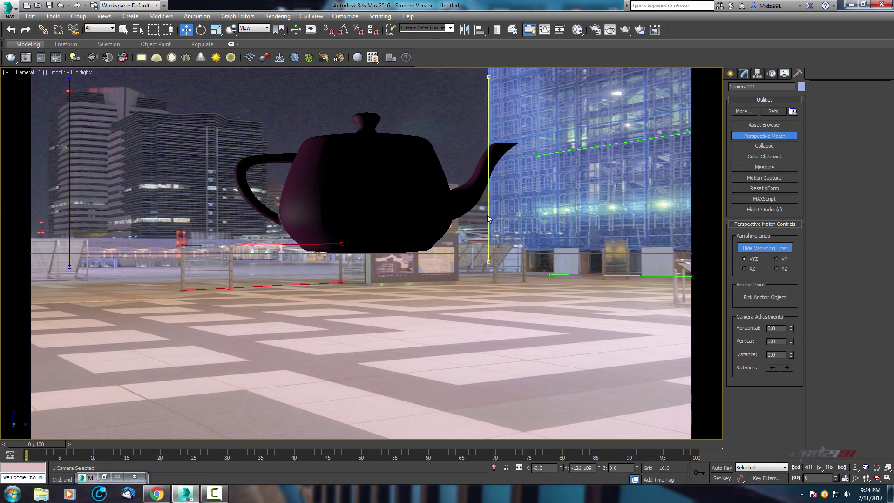
# Adjust the camera's vertical position and distance so a smaller teapot sits on the plaza floor
pyautogui.moveTo(789, 345); pyautogui.dragTo(804, 227)
pyautogui.moveTo(790, 355); pyautogui.dragTo(789, 261)
pyautogui.moveTo(791, 328); pyautogui.dragTo(784, 468)
pyautogui.moveTo(790, 354); pyautogui.dragTo(805, 203)
# Turn off Perspective Match and draw a ground plane under the teapot
pyautogui.click(777, 137)
pyautogui.click(729, 73)
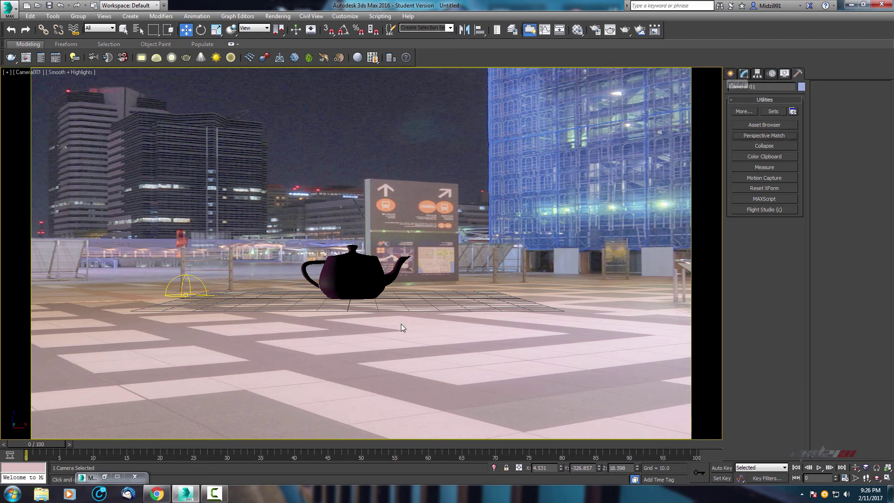
pyautogui.click(731, 74)
pyautogui.click(733, 89)
pyautogui.click(783, 172)
pyautogui.moveTo(486, 290); pyautogui.dragTo(113, 312)
pyautogui.press('w')
# Make the plane a V-Ray matte object in its V-Ray properties
pyautogui.rightClick(422, 303)
pyautogui.click(464, 401)
pyautogui.click(544, 161)
# Assign a new VRayMtl to an empty slot in the Material Editor
pyautogui.click(551, 336)
pyautogui.press('m')
pyautogui.click(574, 143)
pyautogui.click(644, 238)
pyautogui.doubleClick(295, 330)
# Give the VRayMtl black diffuse, white reflection and a Fresnel IOR of 20
pyautogui.click(562, 262)
pyautogui.moveTo(276, 98); pyautogui.dragTo(275, 61)
pyautogui.click(336, 138)
pyautogui.click(569, 279)
pyautogui.moveTo(276, 62); pyautogui.dragTo(275, 132)
pyautogui.click(345, 139)
pyautogui.click(663, 144)
pyautogui.click(545, 314)
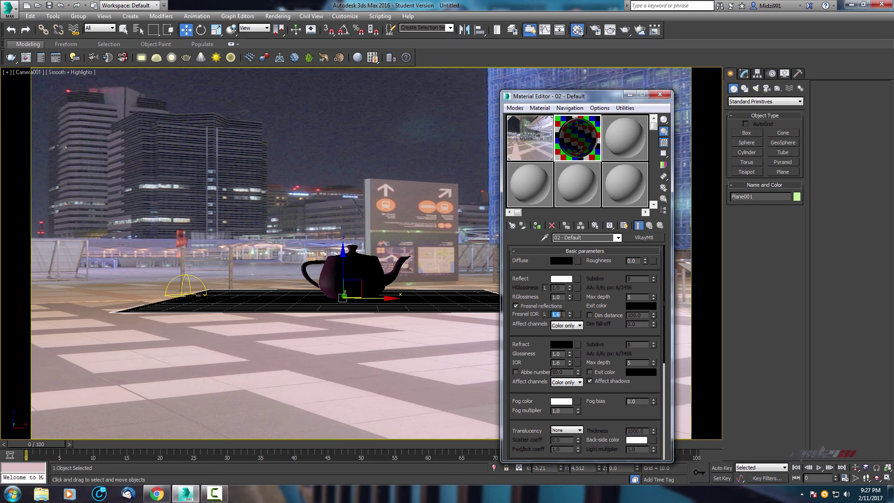
pyautogui.press('Return')
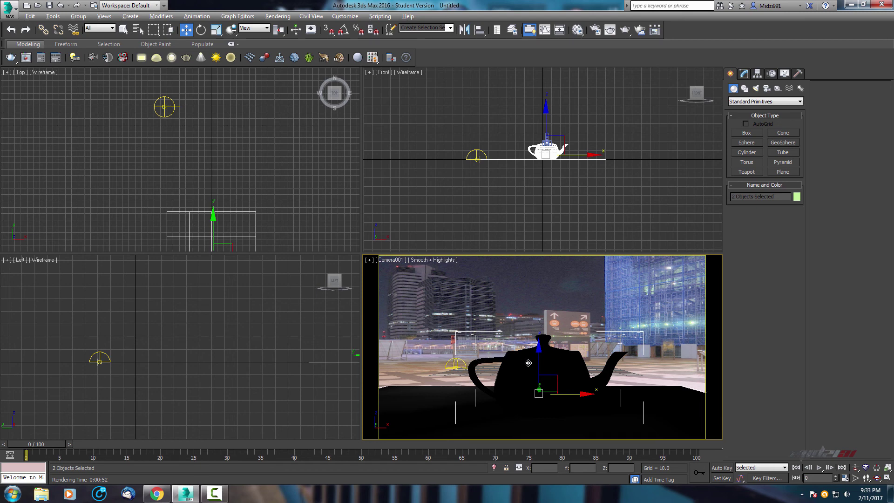
# Maximize the Camera001 viewport and render it with V-Ray
pyautogui.hotkey('alt', 'w')
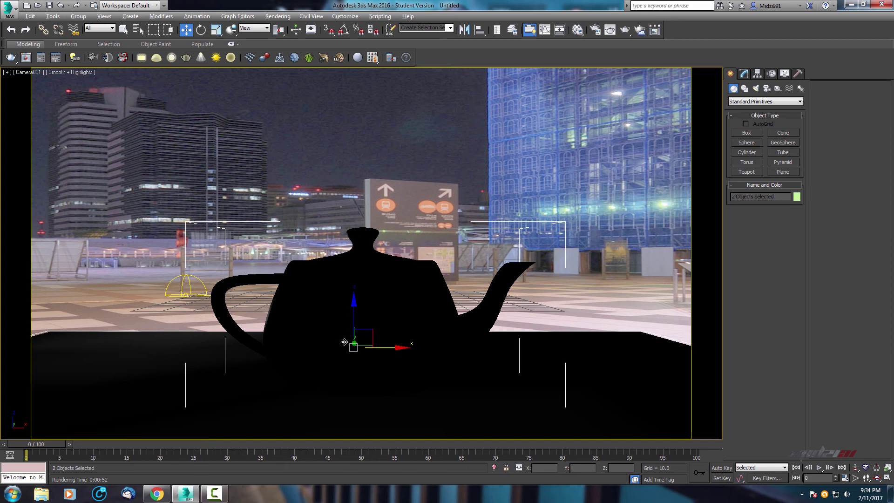
pyautogui.hotkey('shift', 'q')
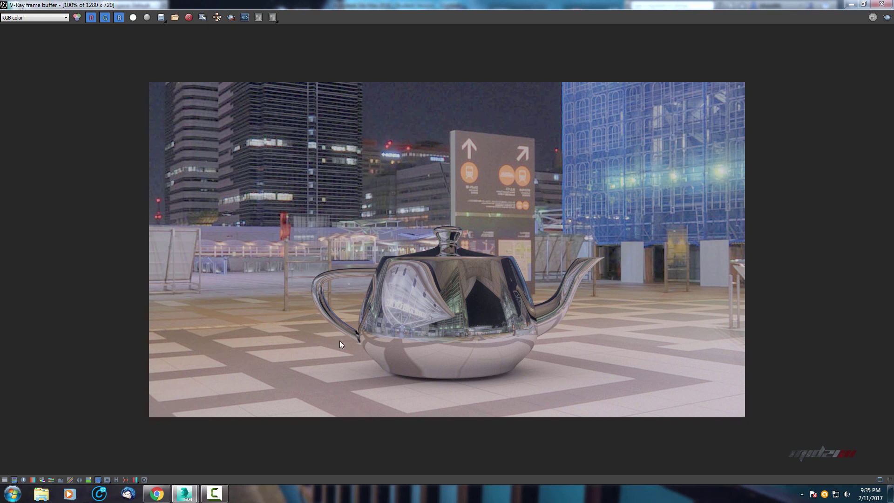
pyautogui.scroll(2, 446, 314)
pyautogui.scroll(-1, 446, 315)
pyautogui.scroll(-2, 342, 280)
pyautogui.scroll(2, 302, 253)
pyautogui.scroll(-1, 330, 264)
pyautogui.scroll(1, 455, 294)
pyautogui.scroll(-2, 454, 292)
pyautogui.scroll(2, 454, 292)
pyautogui.moveTo(886, 173); pyautogui.dragTo(871, 201)
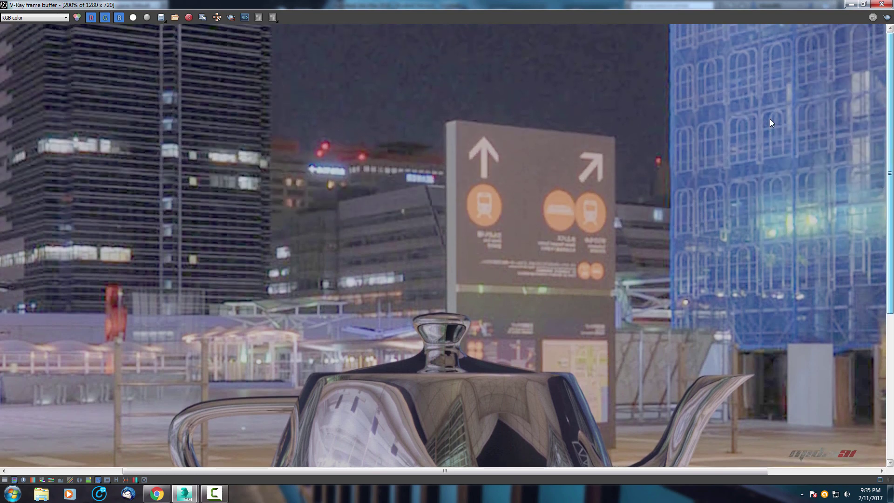